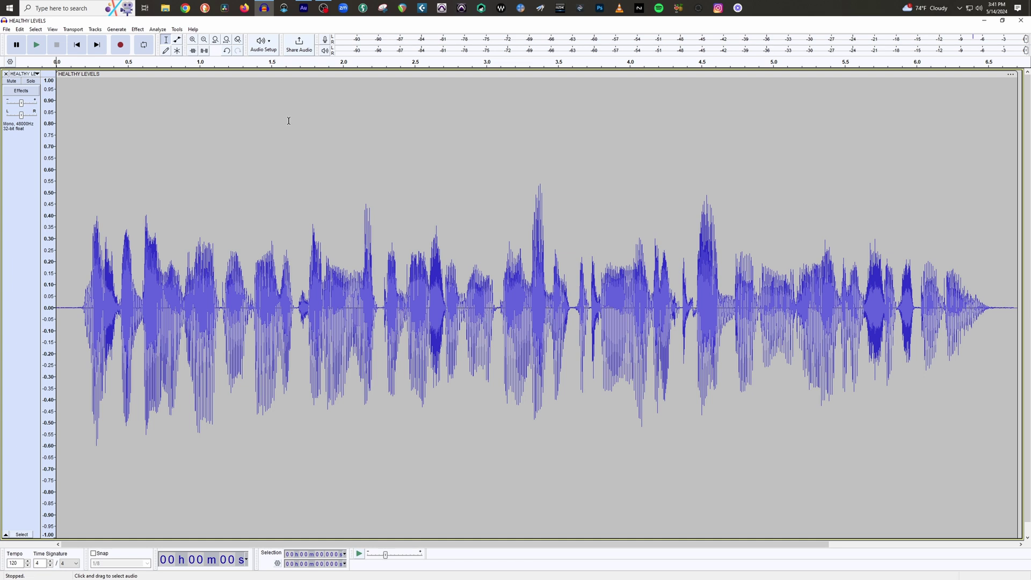
Step: Select all audio in the project and create a new macro named JAMES MACRO
key(ctrl+a)
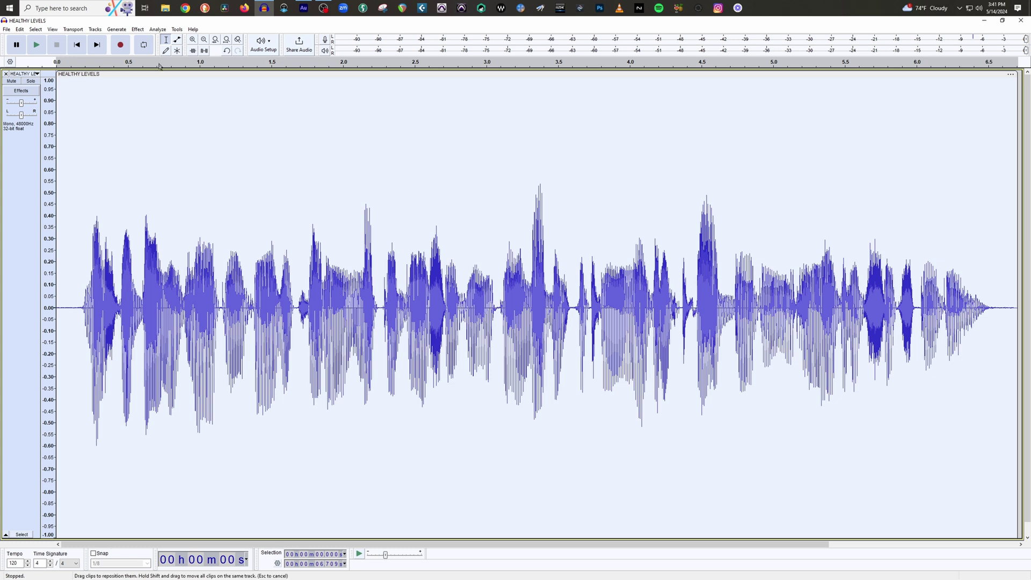
click(174, 31)
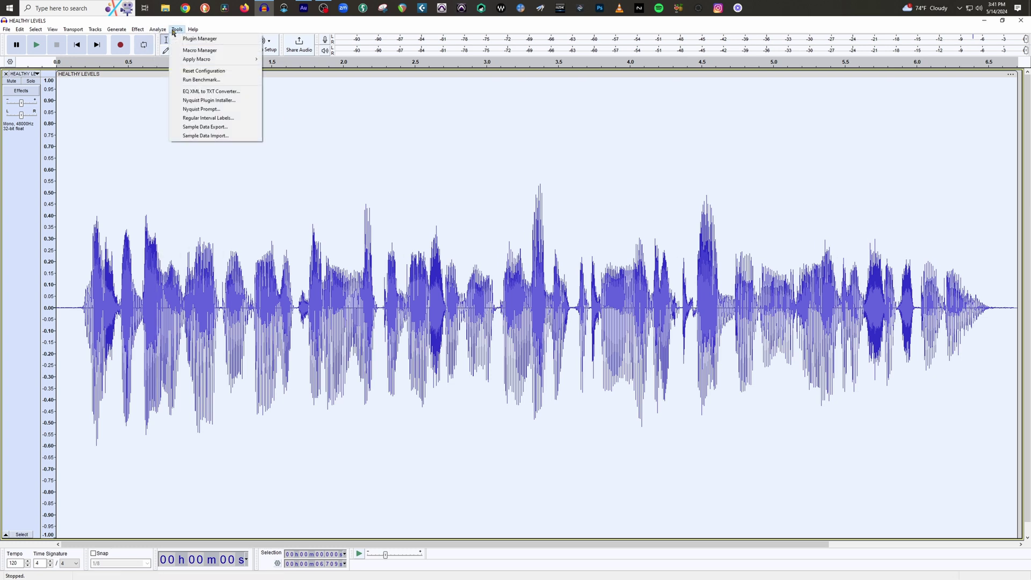
click(203, 51)
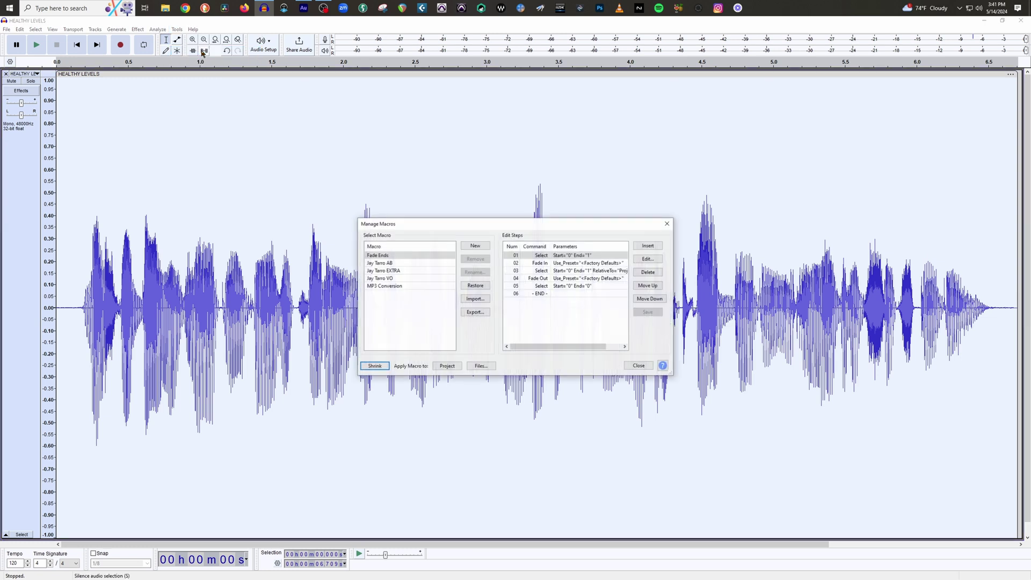
click(476, 246)
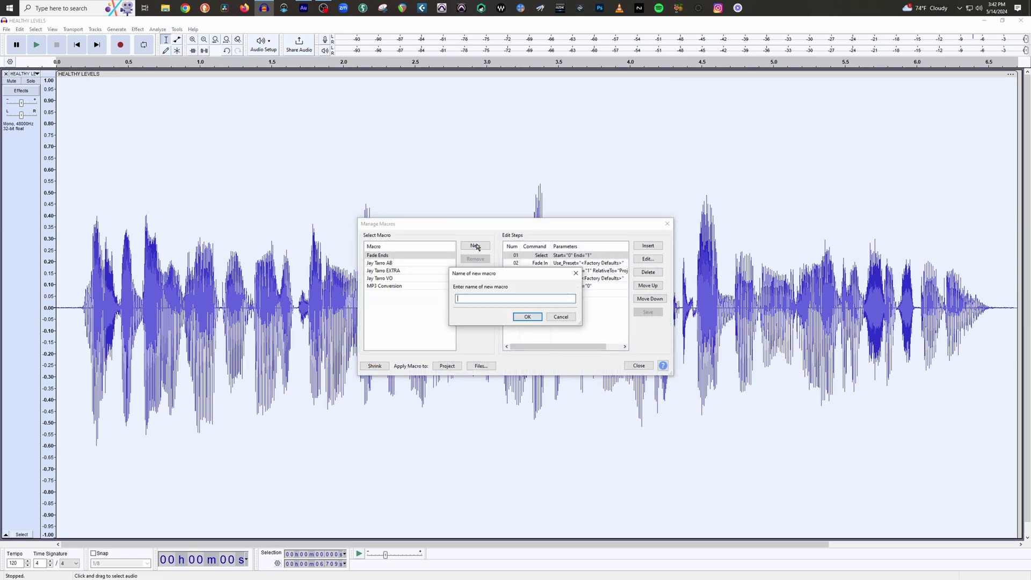
text(JAMES MACRO)
click(529, 317)
click(375, 264)
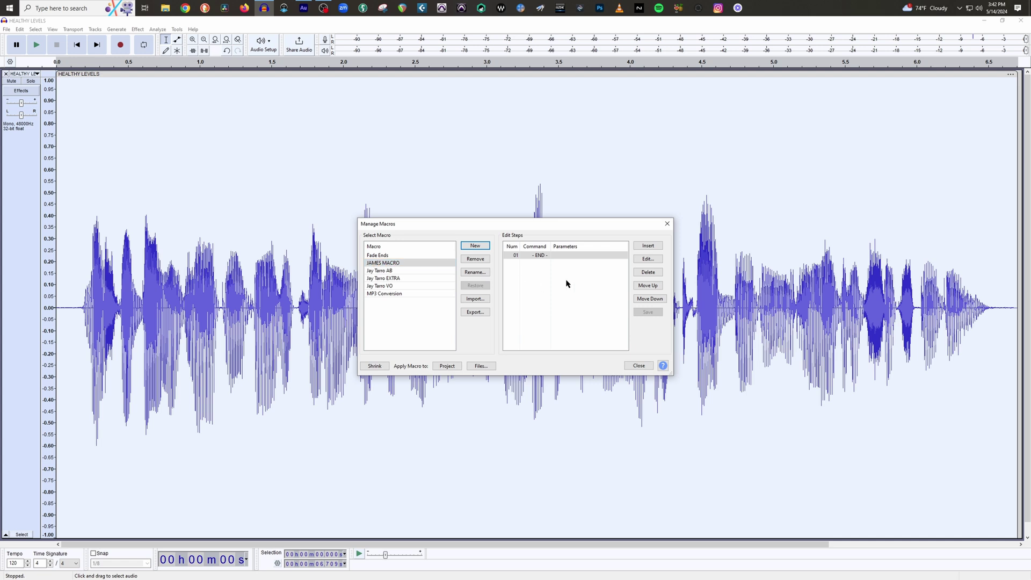
Step: Add TDR Nova as the macro's first command, accepting its 60 Hz, 24 dB/oct high-pass filter settings
click(520, 256)
click(649, 247)
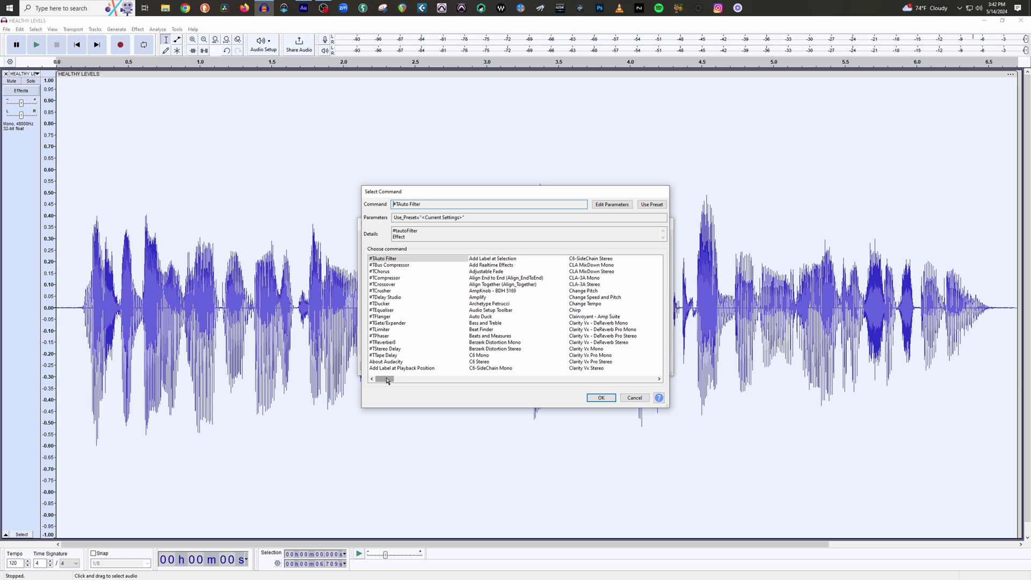
drag(386, 379, 623, 380)
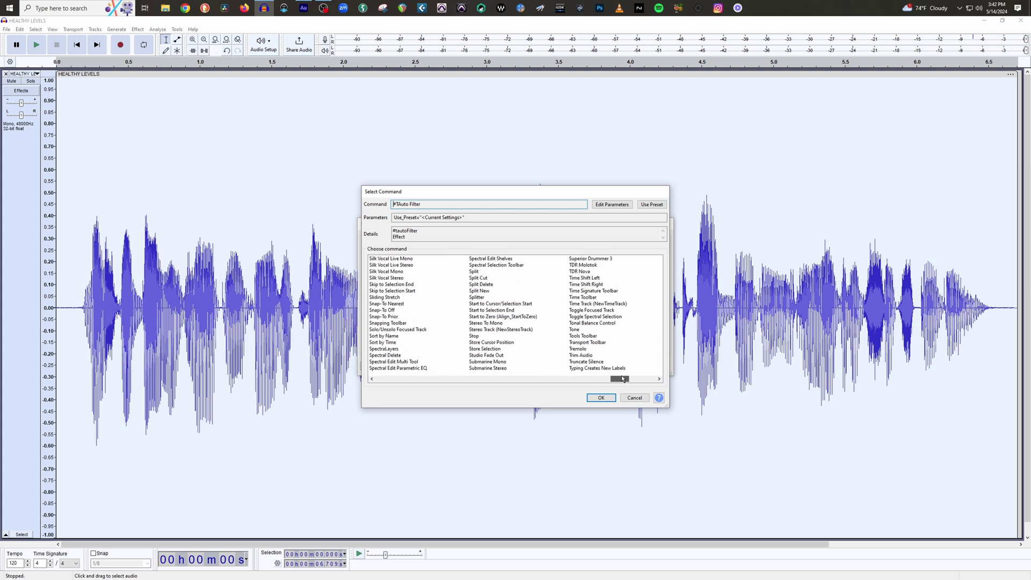
click(581, 272)
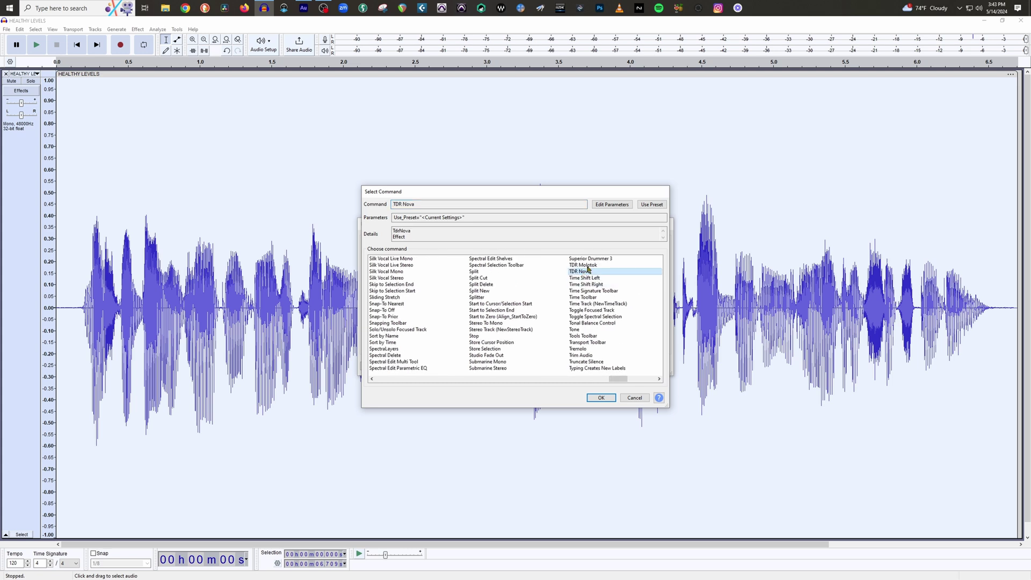
click(614, 204)
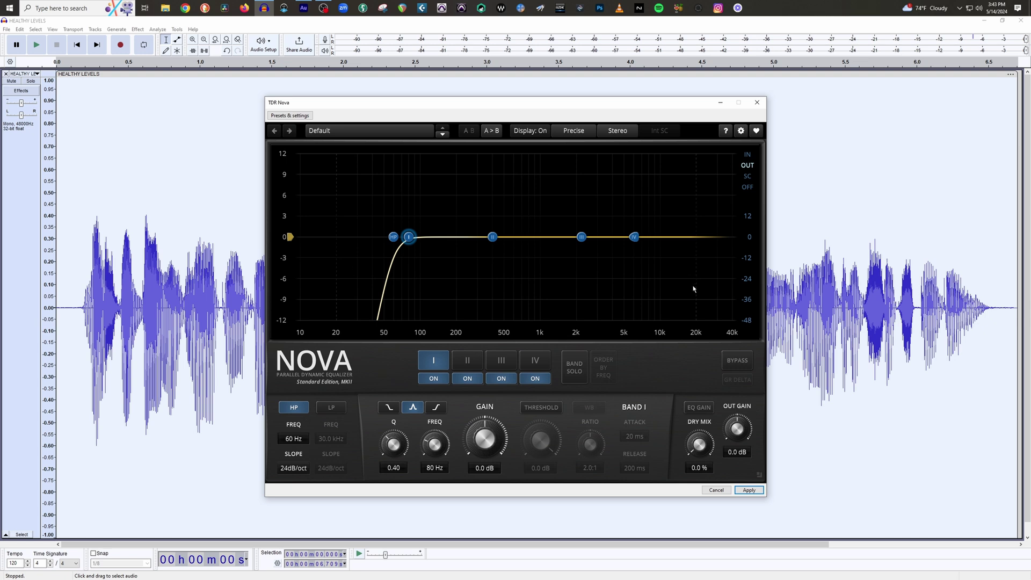
click(749, 490)
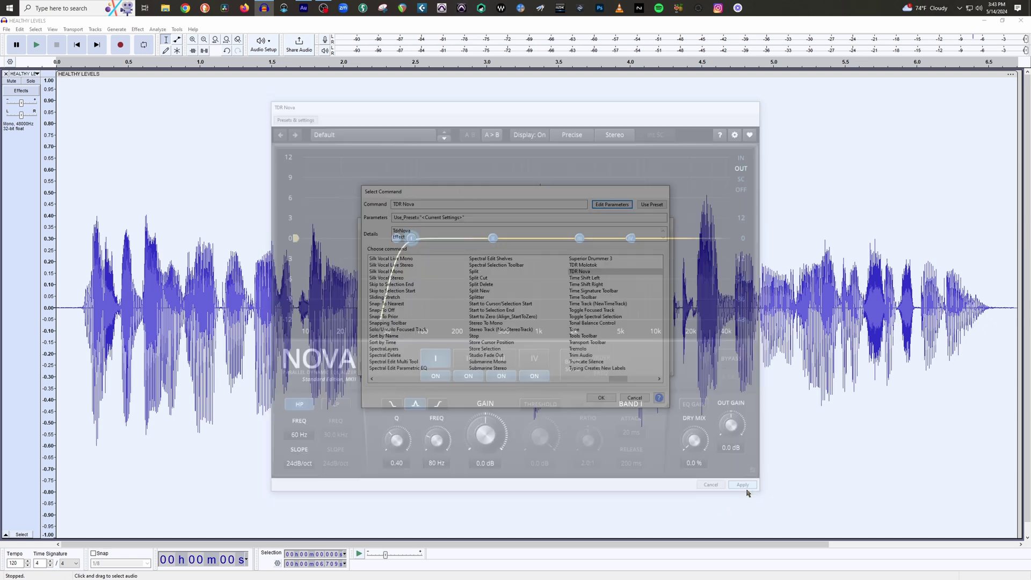
click(601, 398)
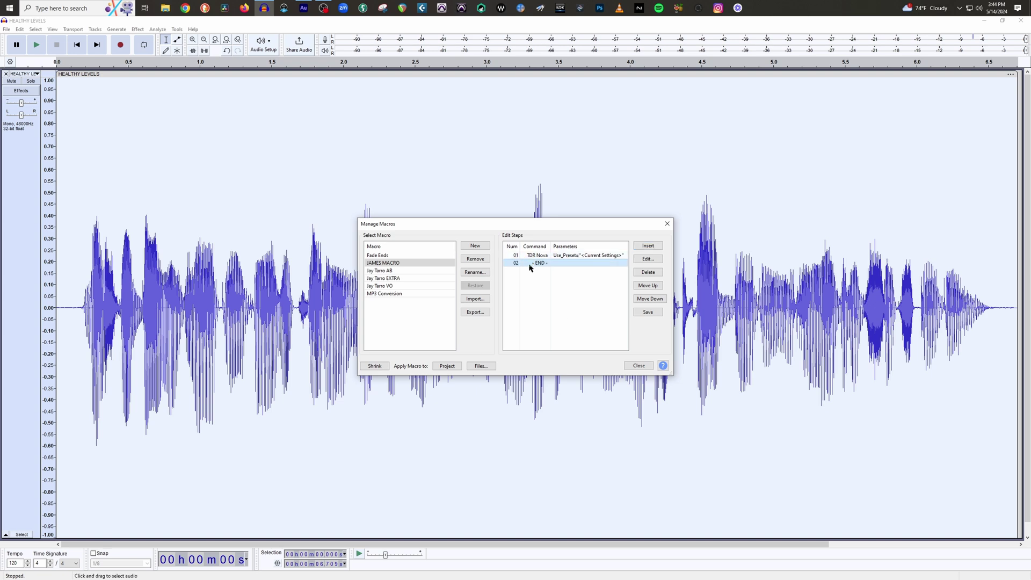
Step: Append RX 10 De-click to the macro, accepting the Multi-band (random clicks) algorithm with sensitivity 3.0
click(645, 247)
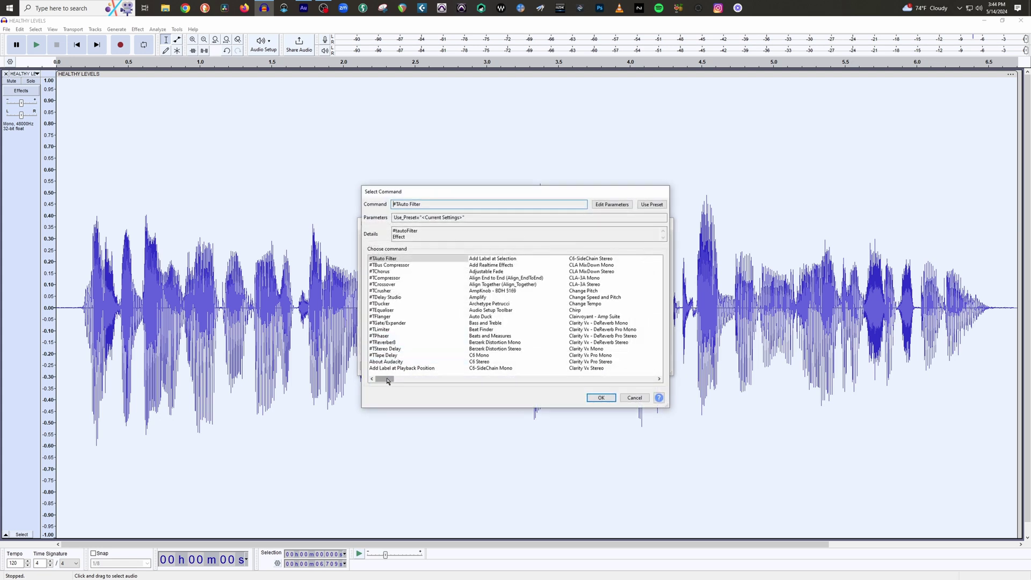
drag(387, 380, 538, 379)
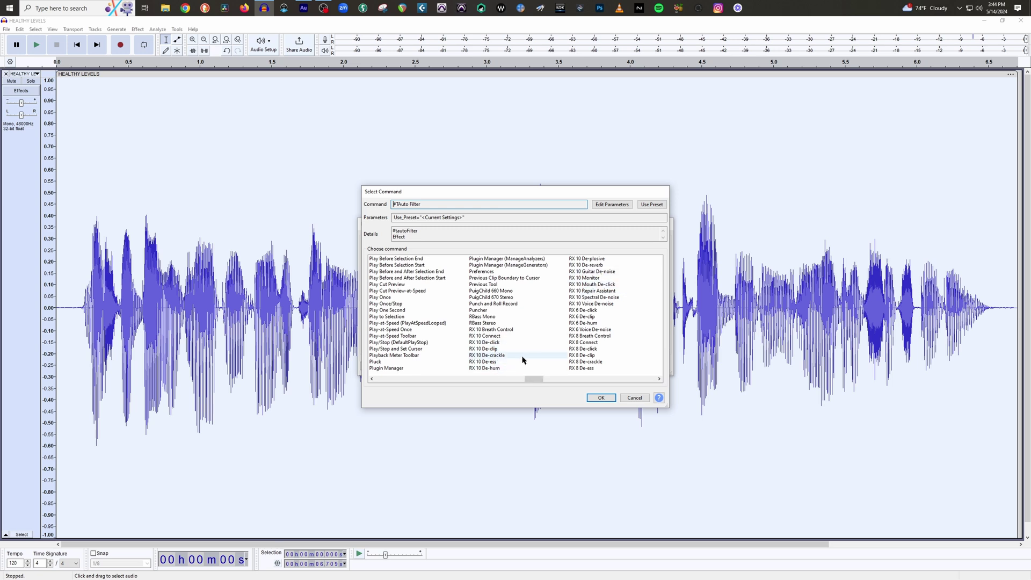
click(487, 343)
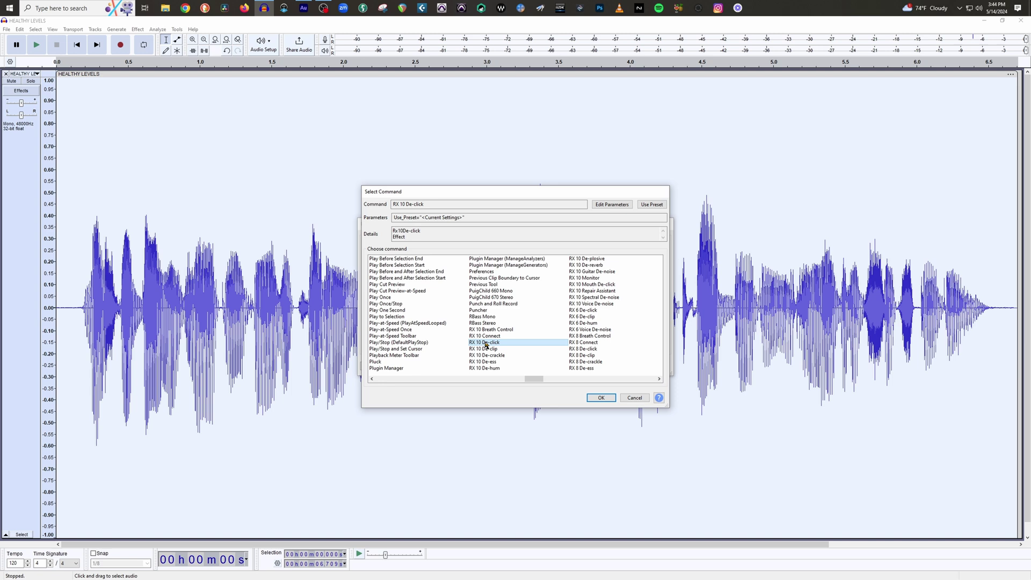
click(619, 207)
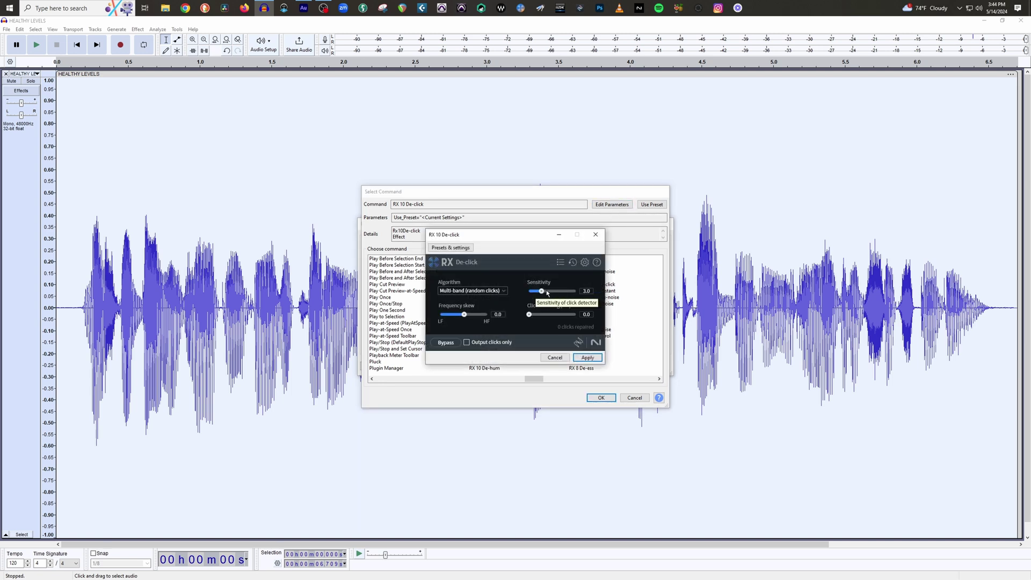
click(588, 358)
click(600, 398)
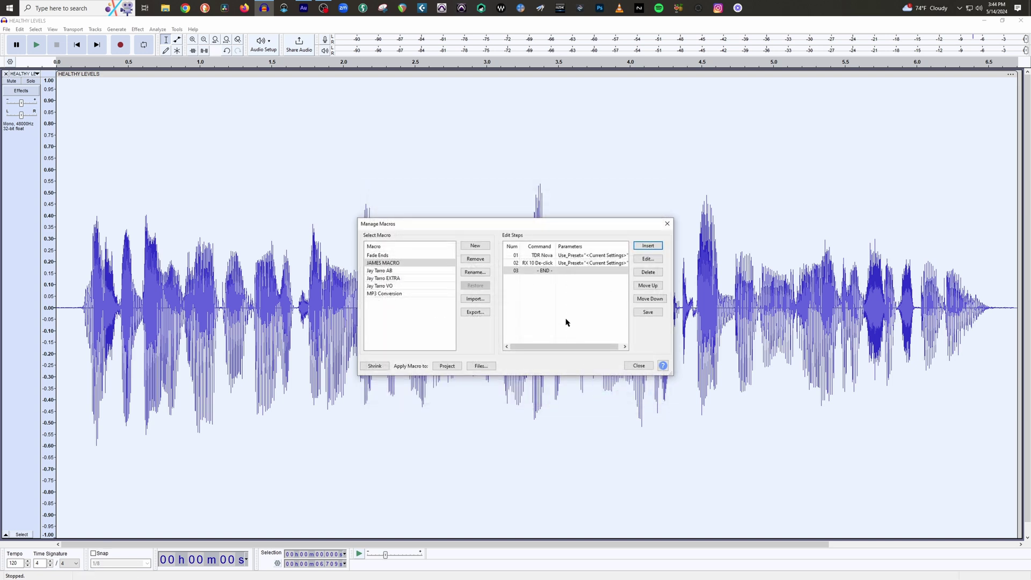
Step: Append RX 10 Voice De-noise to the macro, accepting adaptive mode with threshold 0.0 dB and reduction 7.0 dB
click(525, 273)
click(646, 247)
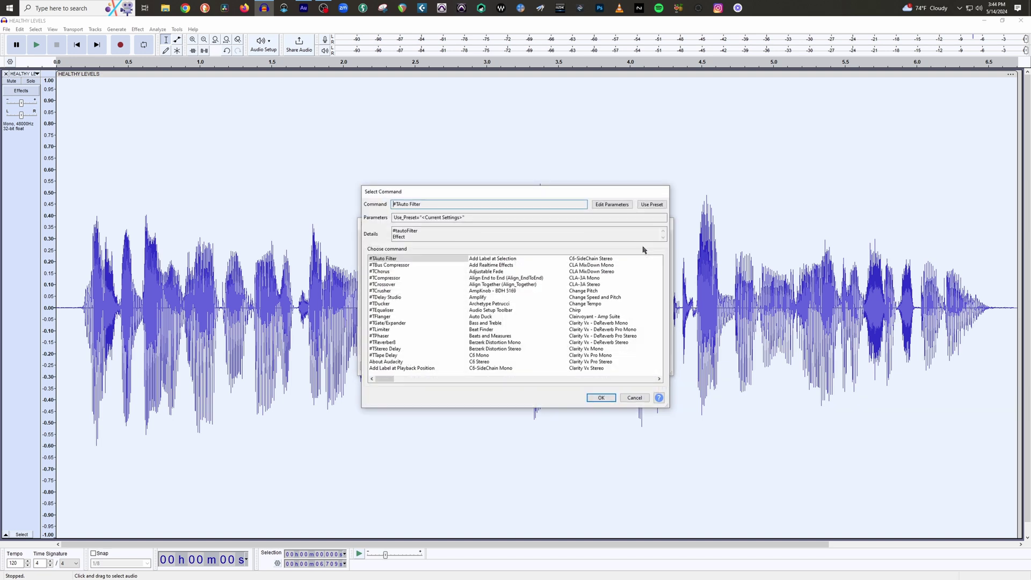
drag(386, 381, 534, 380)
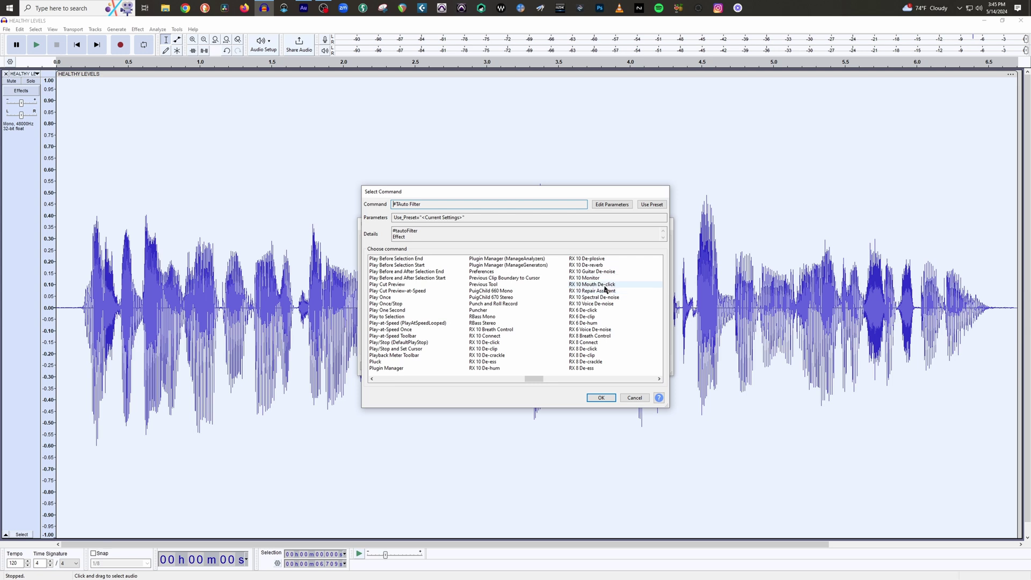
click(593, 304)
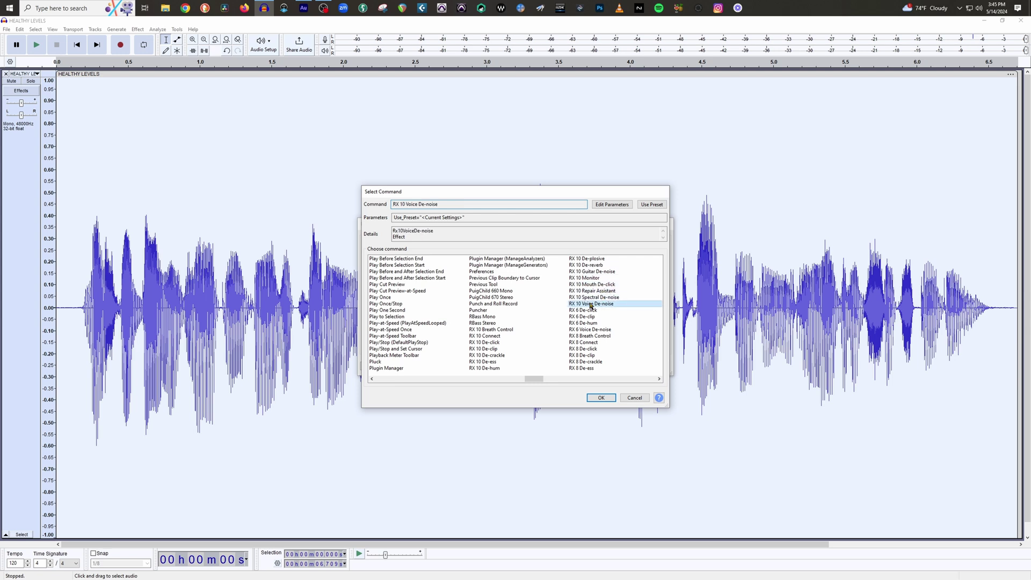
click(607, 204)
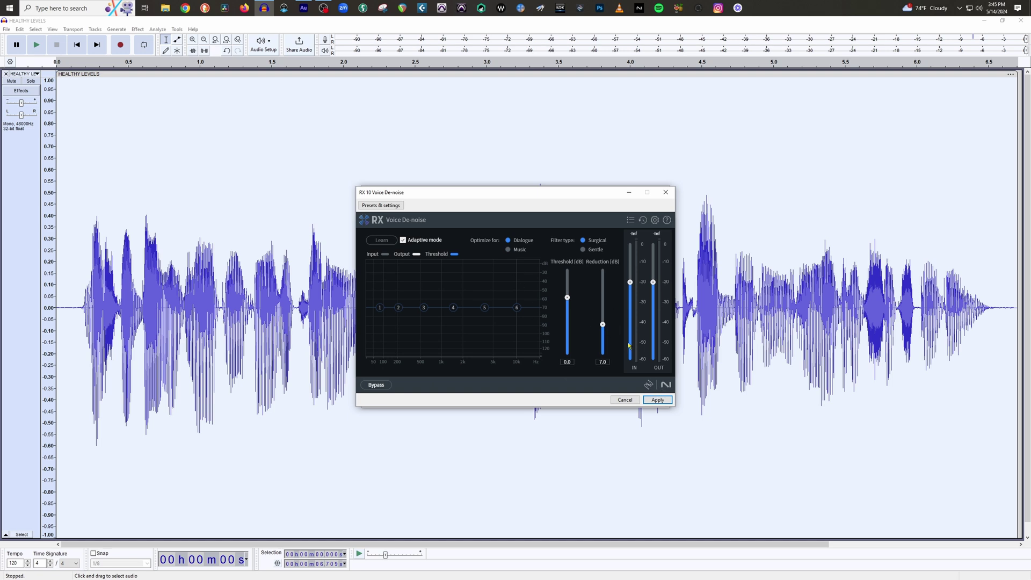
click(654, 401)
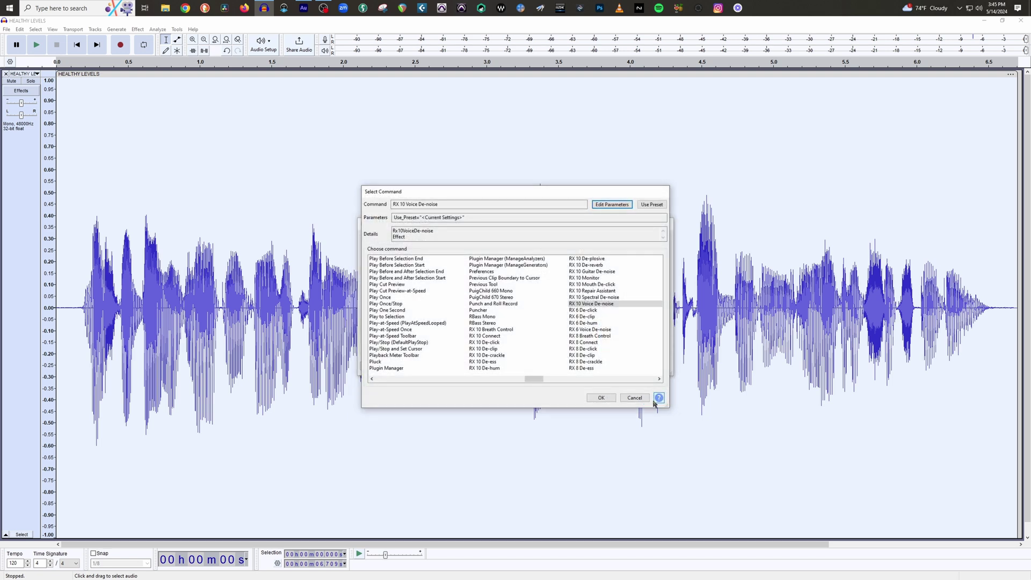
click(604, 399)
Step: Append Compressor to the macro with threshold -12 dB, noise floor -65 dB, ratio 2:1, attack 0.10 s and release 1.0 s
click(552, 279)
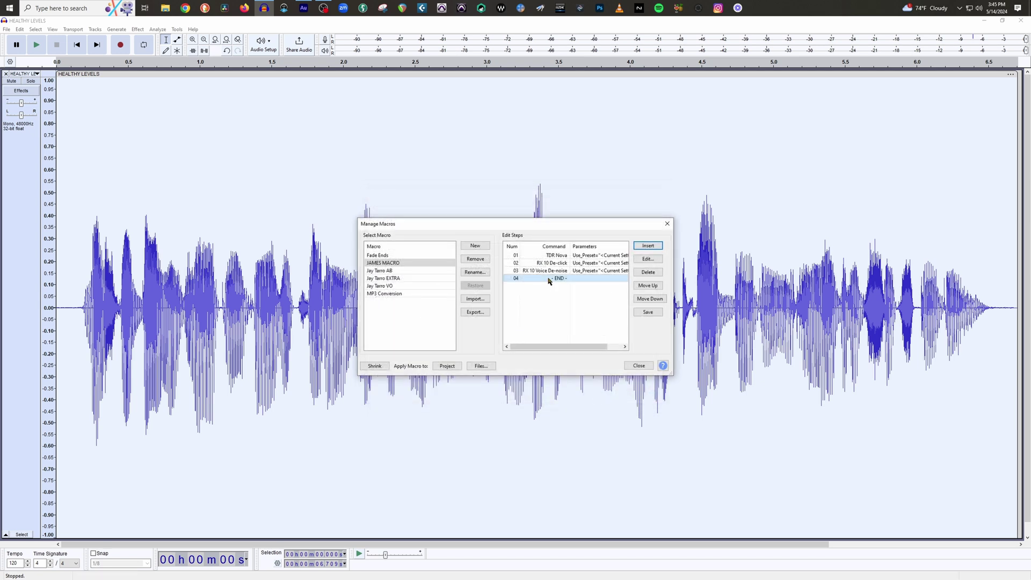
click(648, 245)
drag(385, 383, 407, 383)
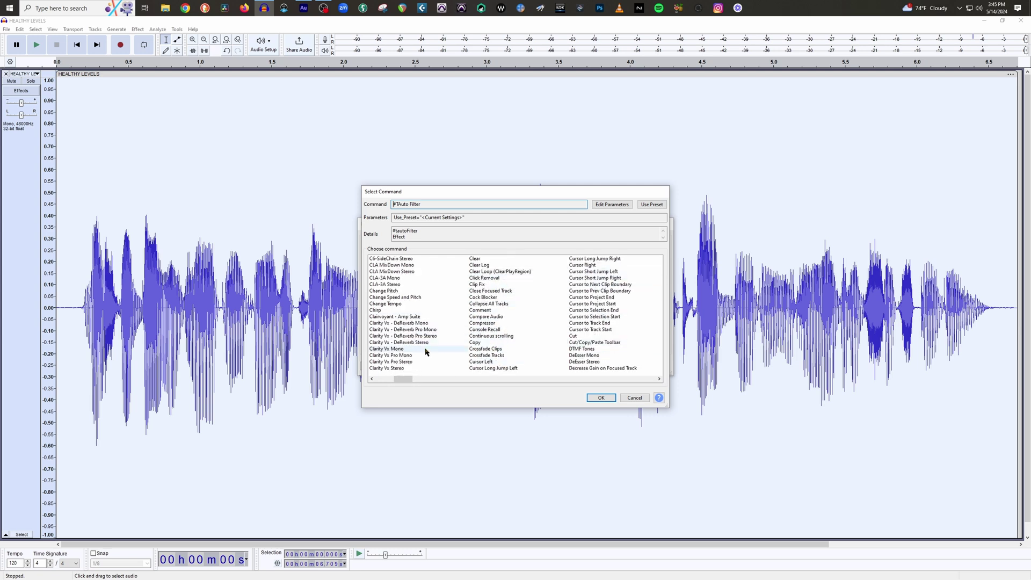
click(485, 324)
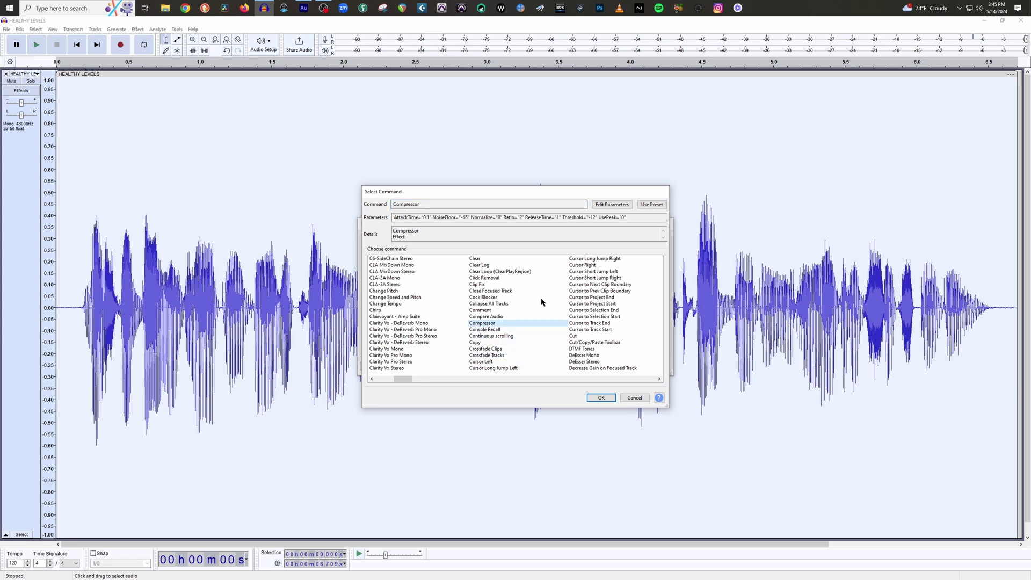
click(611, 204)
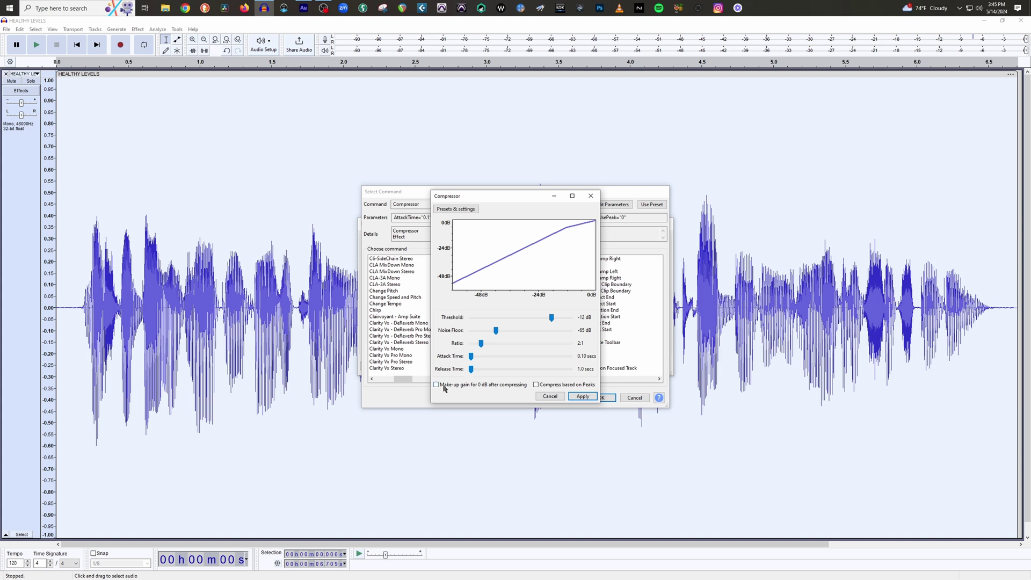
click(582, 397)
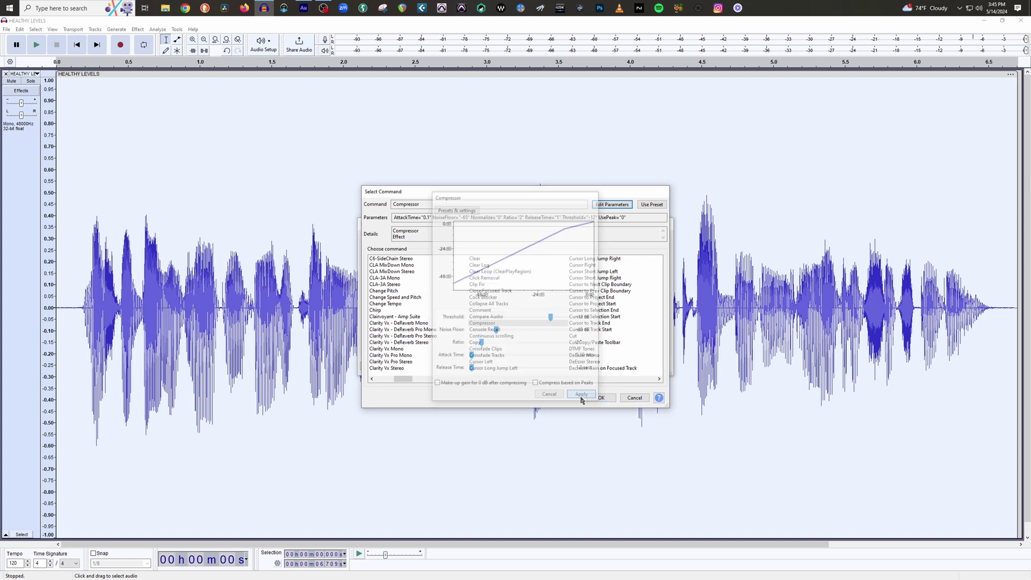
click(603, 398)
Step: Append Normalize with a peak amplitude of -3.0 dB as the macro's last command and save the macro
click(547, 286)
click(649, 245)
drag(382, 379, 488, 384)
click(591, 362)
click(610, 205)
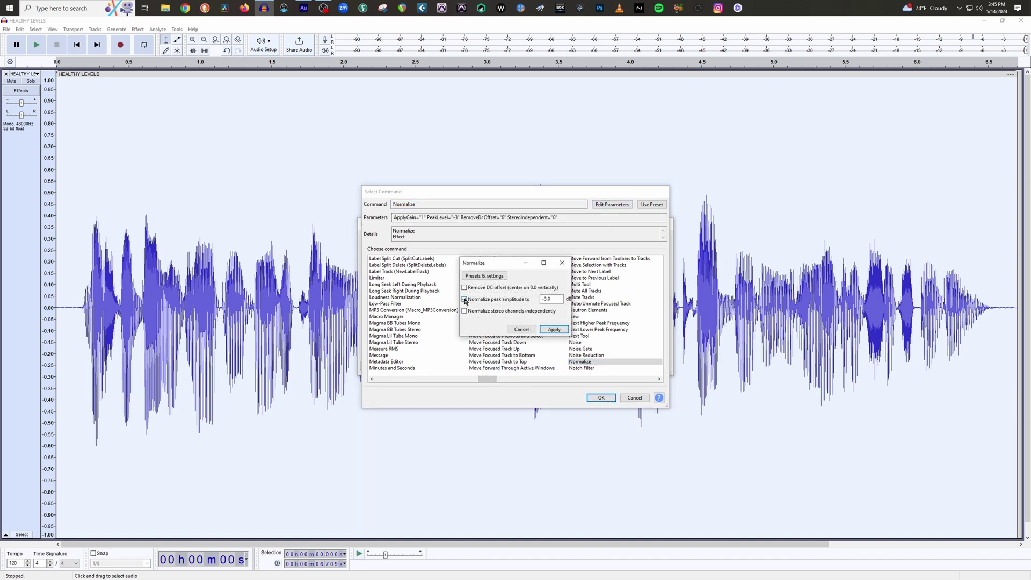
click(552, 330)
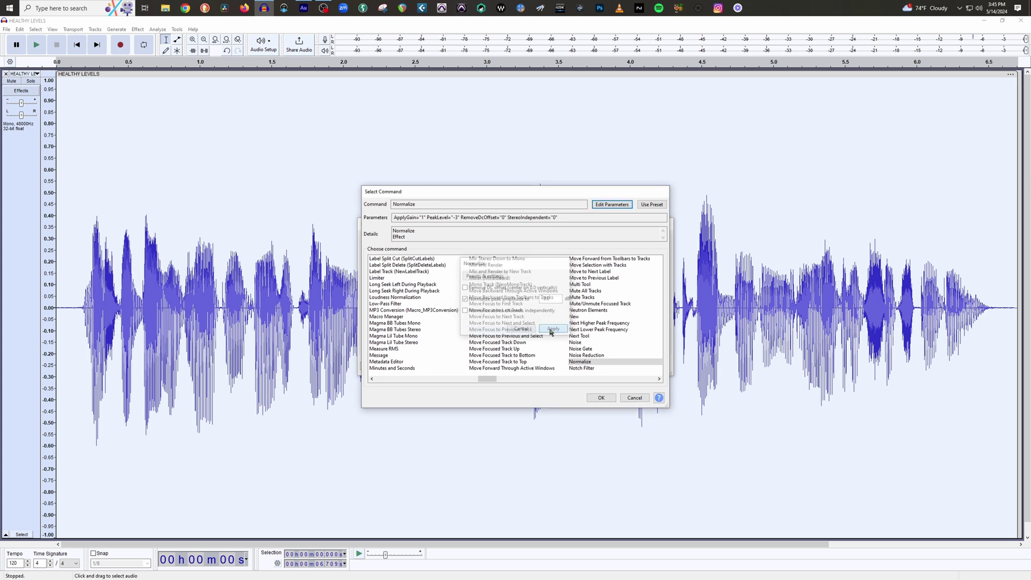
click(599, 398)
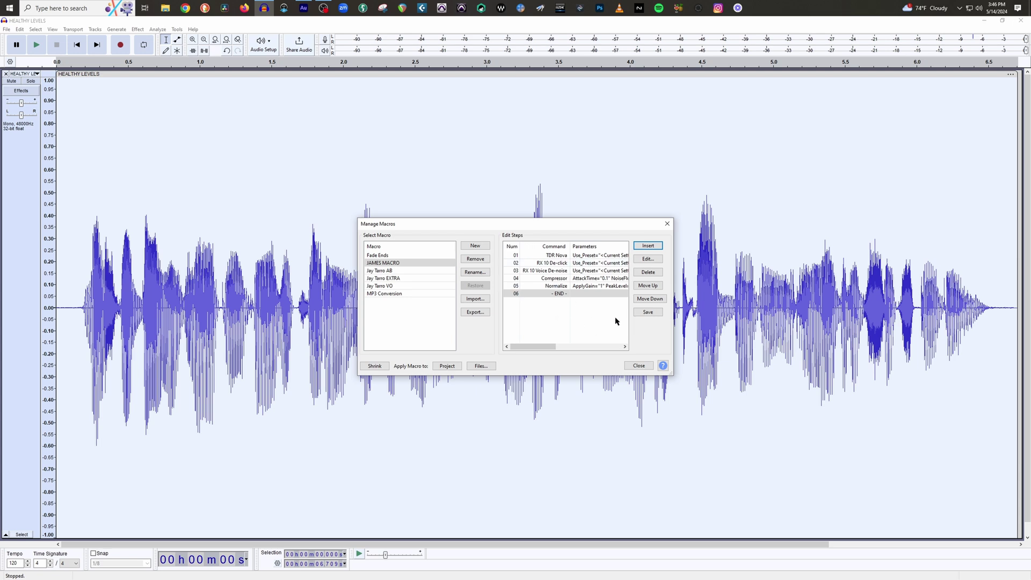
click(646, 315)
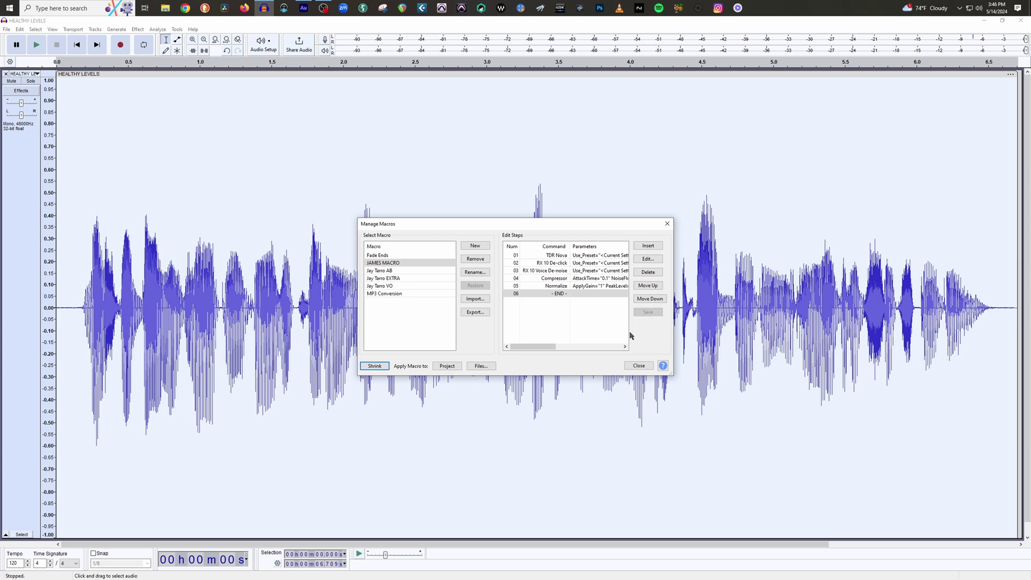
click(638, 365)
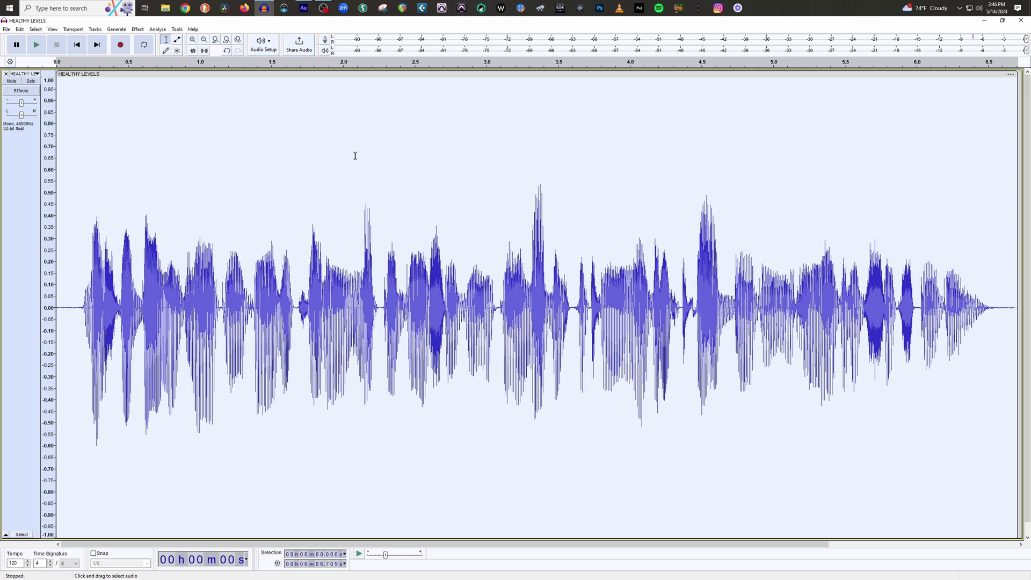
click(138, 29)
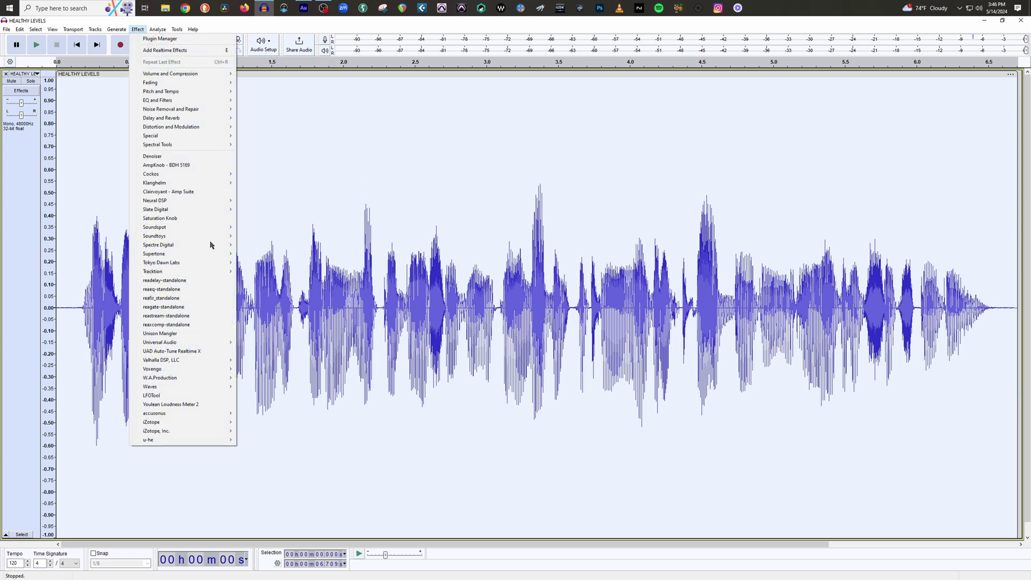
click(322, 165)
click(324, 165)
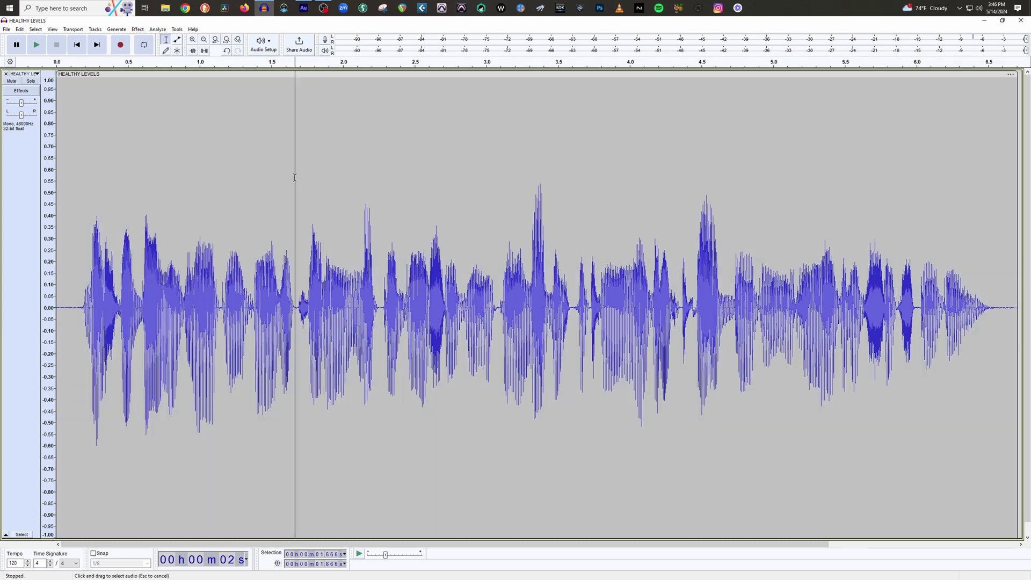
Step: Select the entire HEALTHY LEVELS clip and apply JAMES MACRO to it
double_click(294, 176)
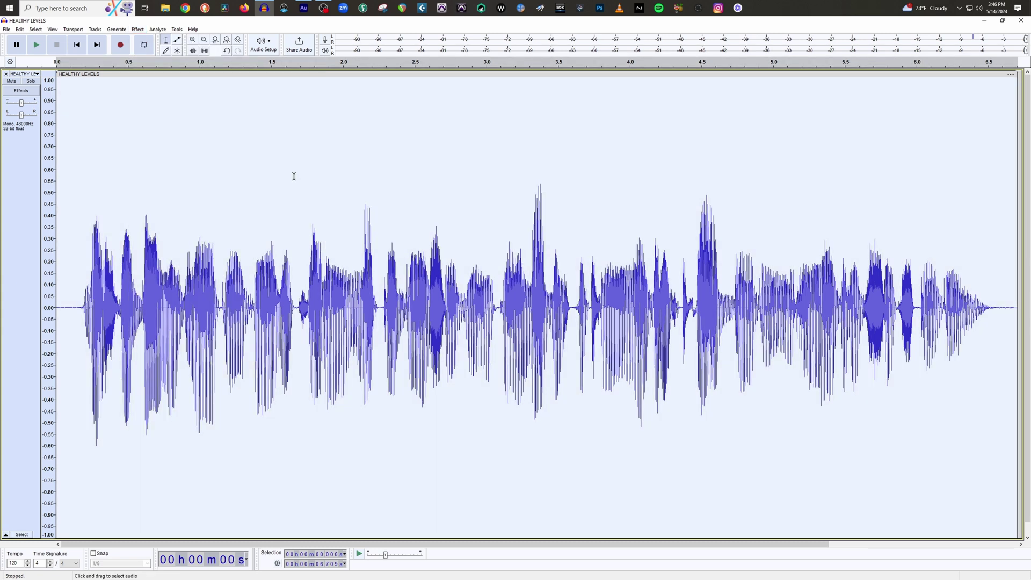
click(178, 30)
mouse_move(194, 60)
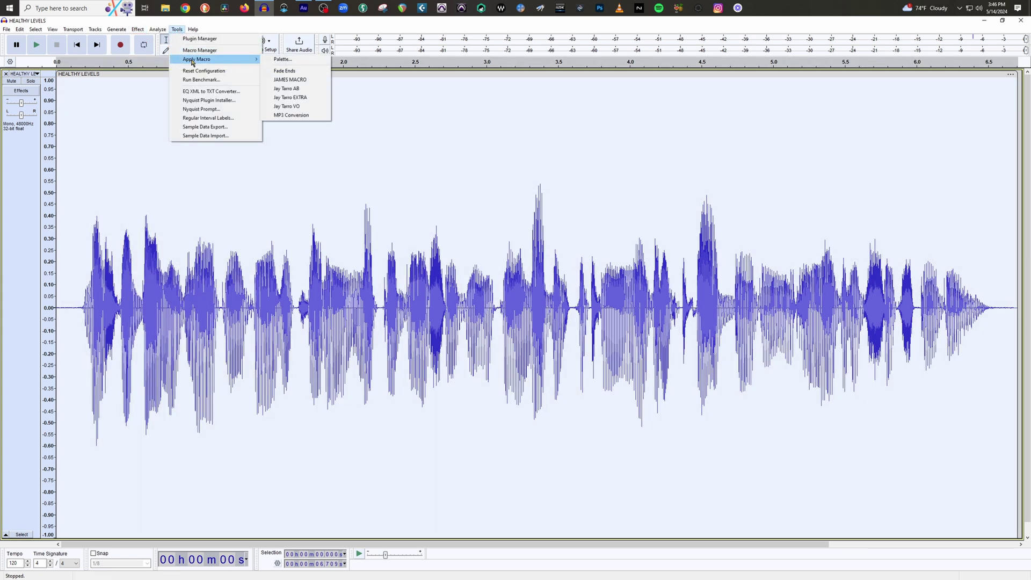
click(294, 80)
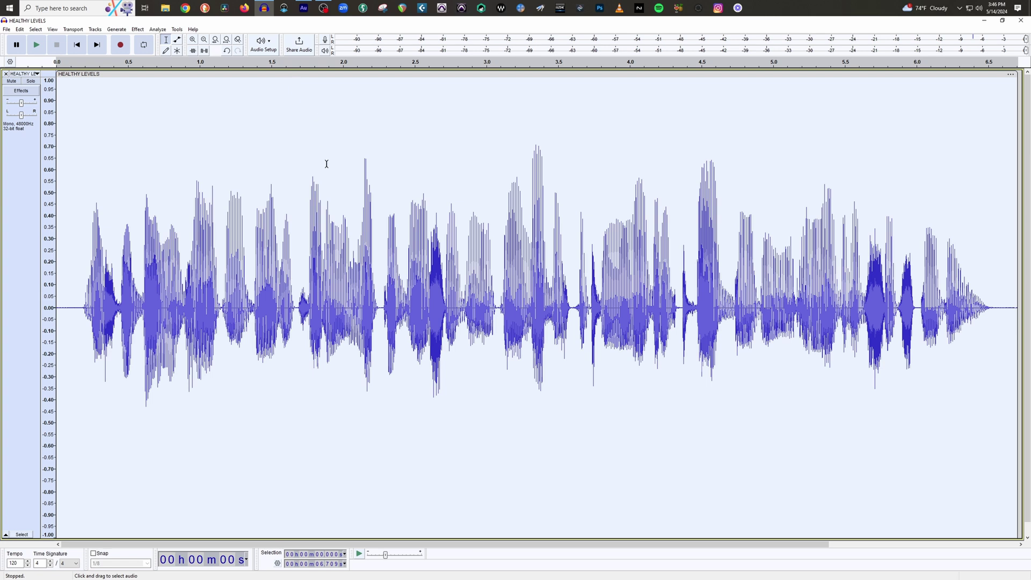
Step: Try silencing the audio between about 1.75 s and 2.43 s, and undo the silencing
drag(308, 195, 404, 203)
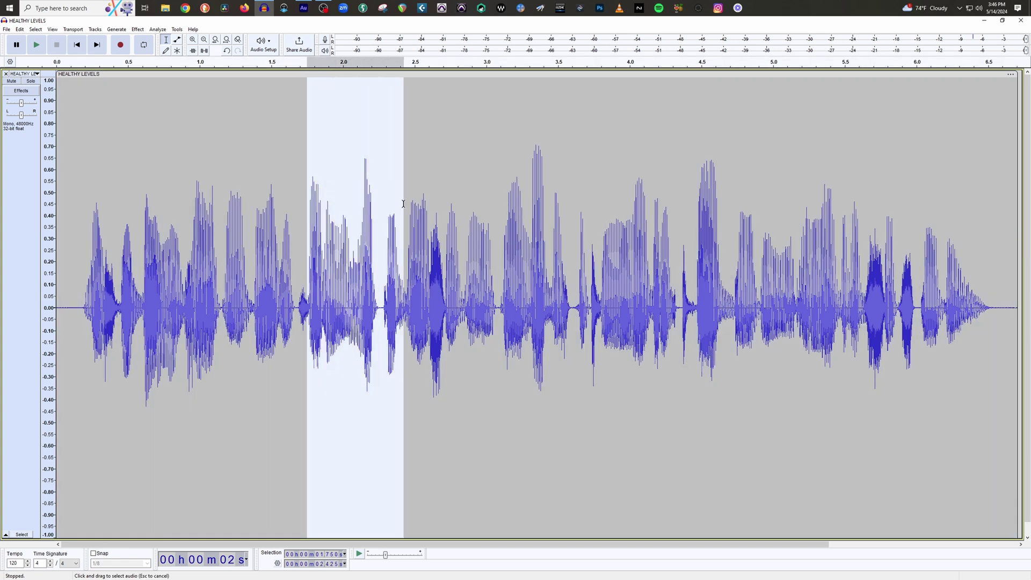
click(204, 51)
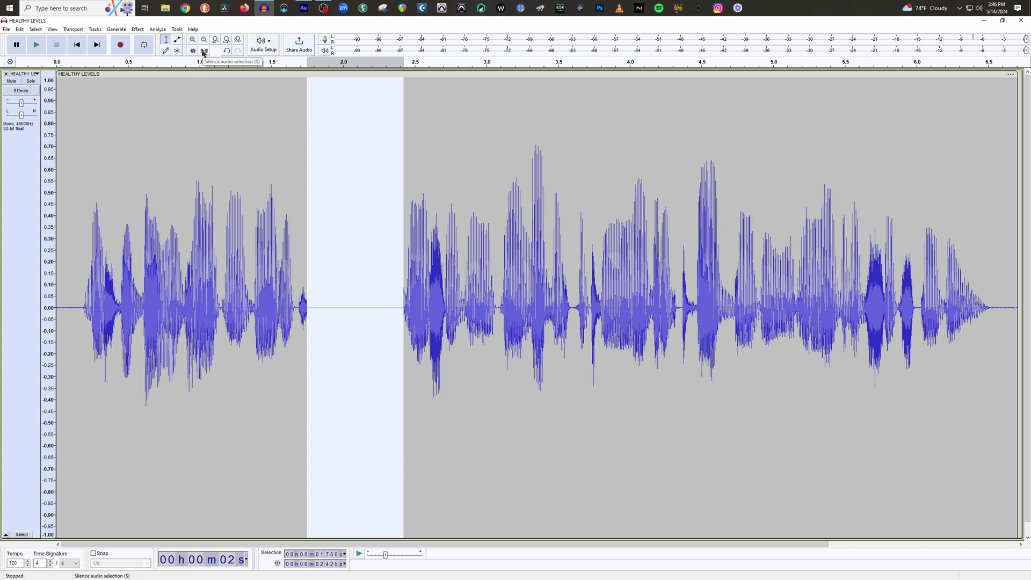
click(333, 250)
key(ctrl+z)
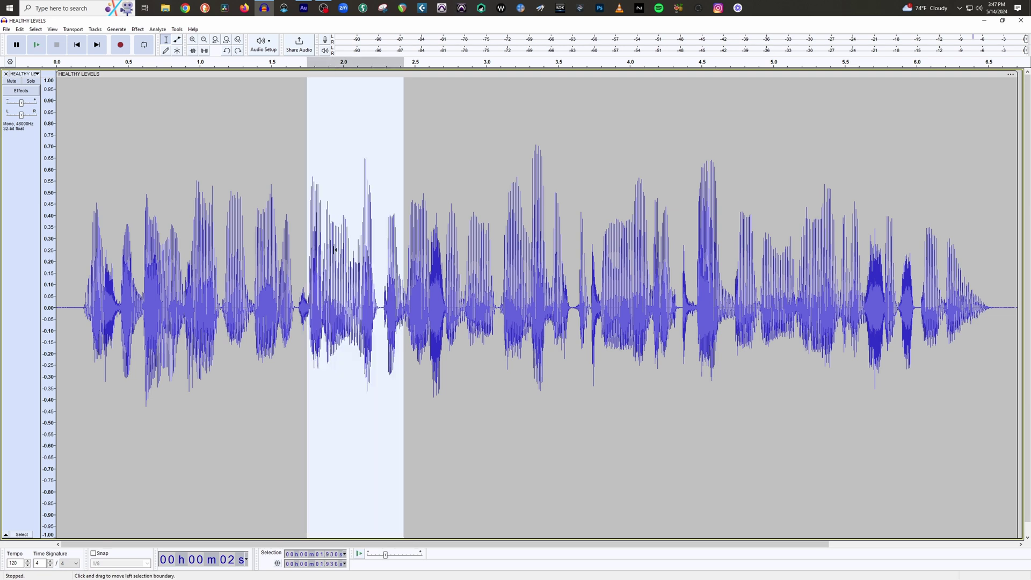
click(337, 249)
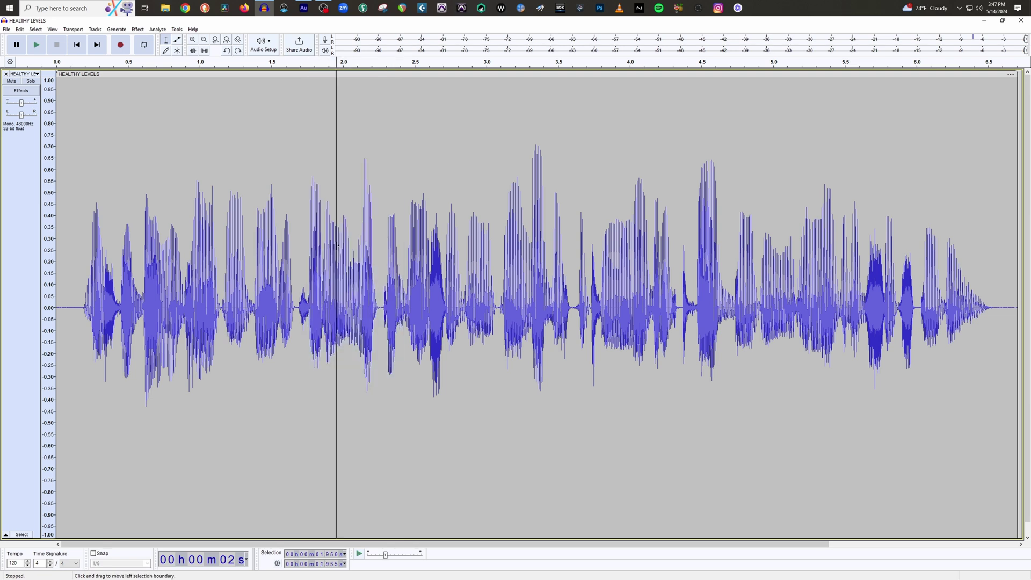
Step: Open the keyboard shortcut preferences and search the key bindings for "SILENCE AUDIO"
click(19, 29)
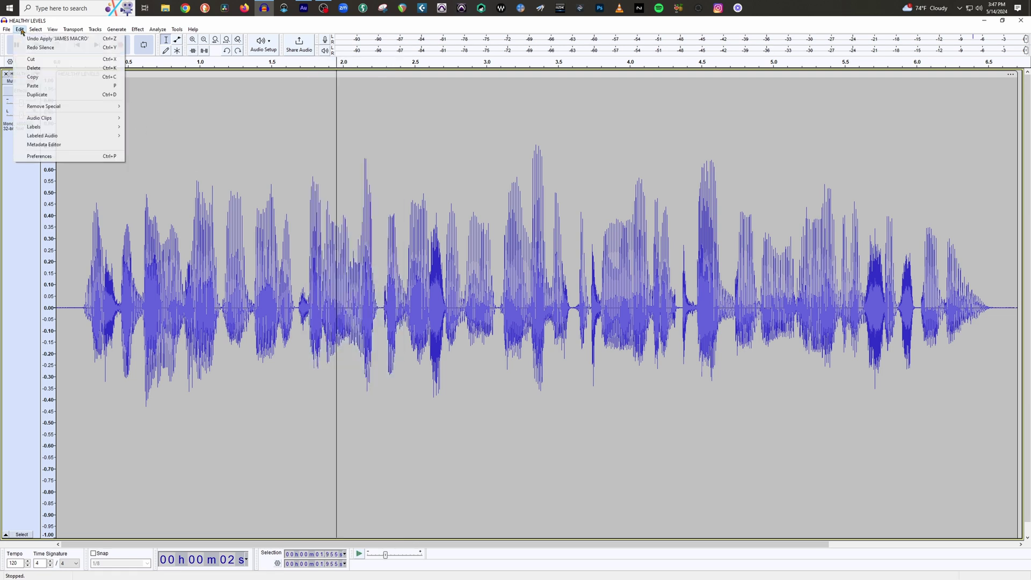
click(47, 157)
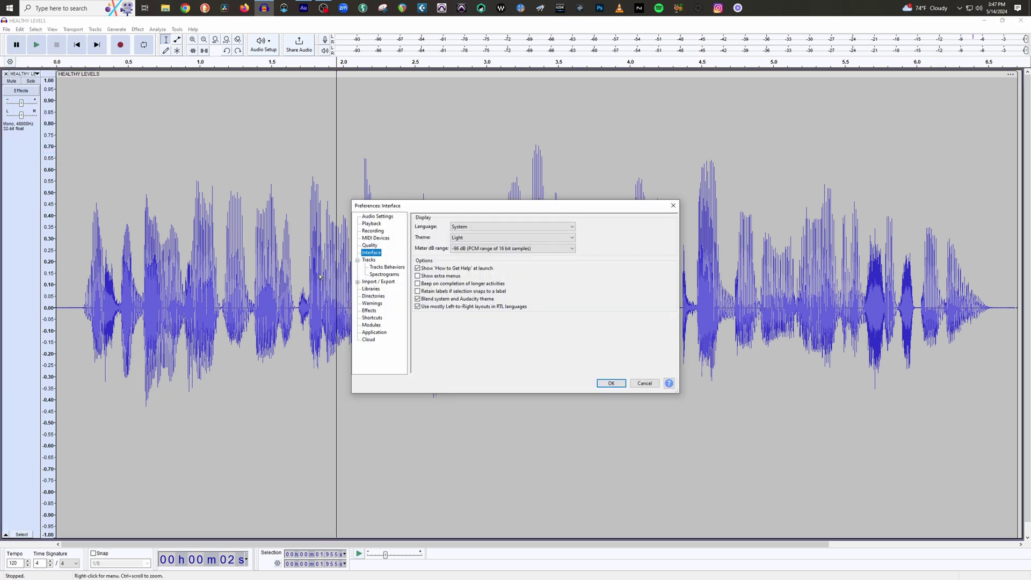
click(373, 319)
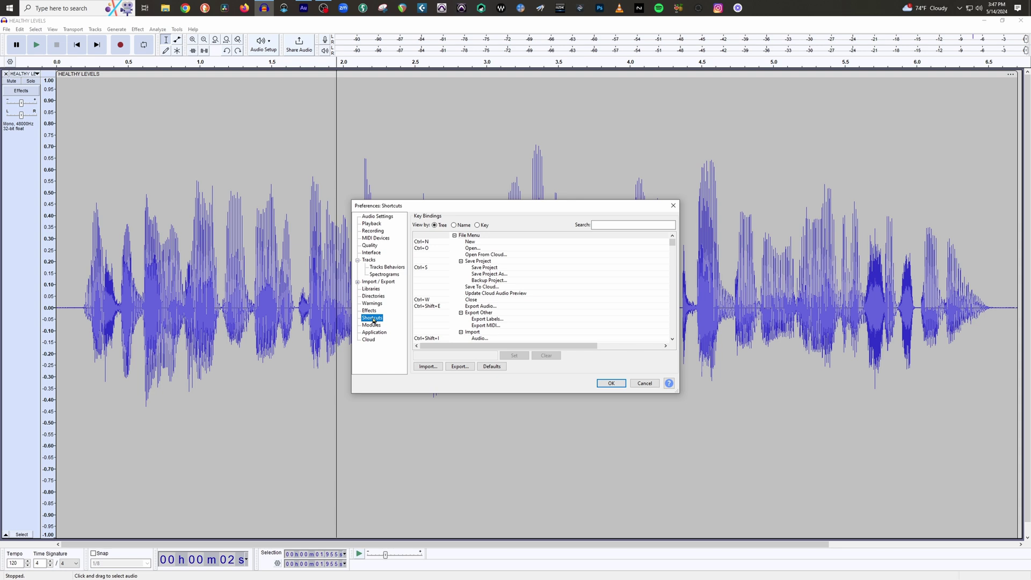
click(615, 225)
click(616, 225)
text(SILENCE AUDIO)
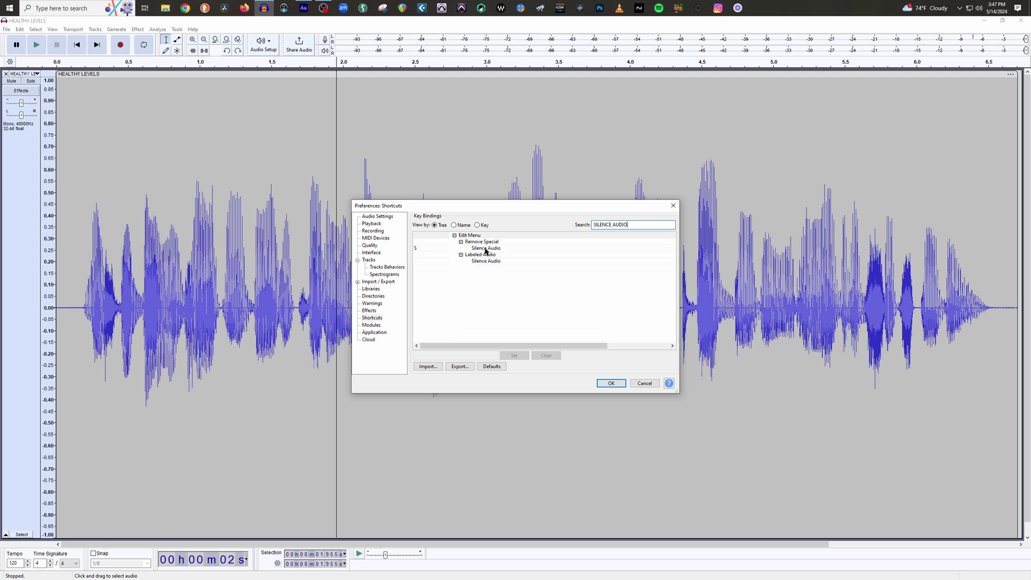
Step: Set S as the shortcut for the Silence Audio command under Remove Special and accept the preferences
click(486, 249)
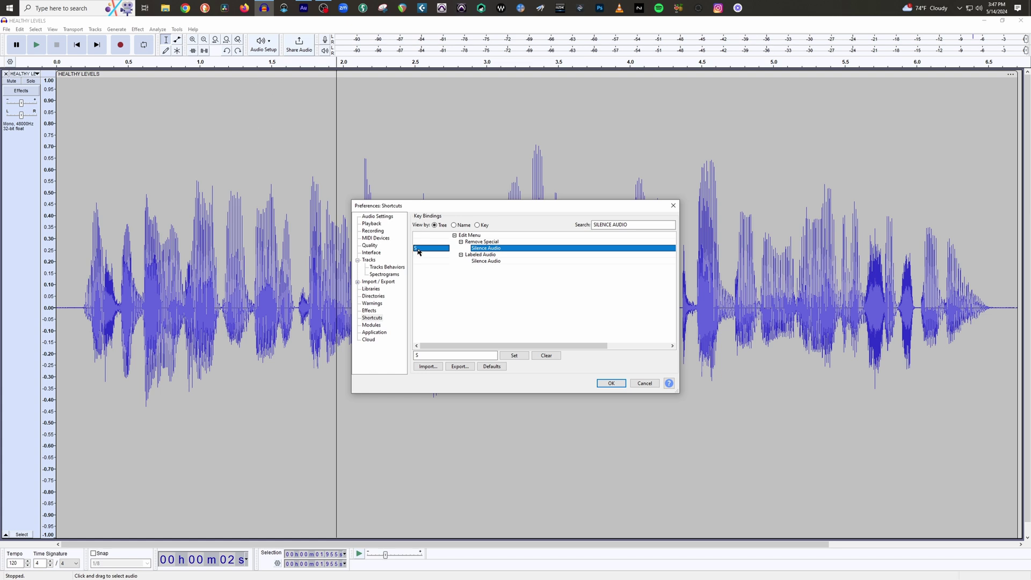
click(430, 355)
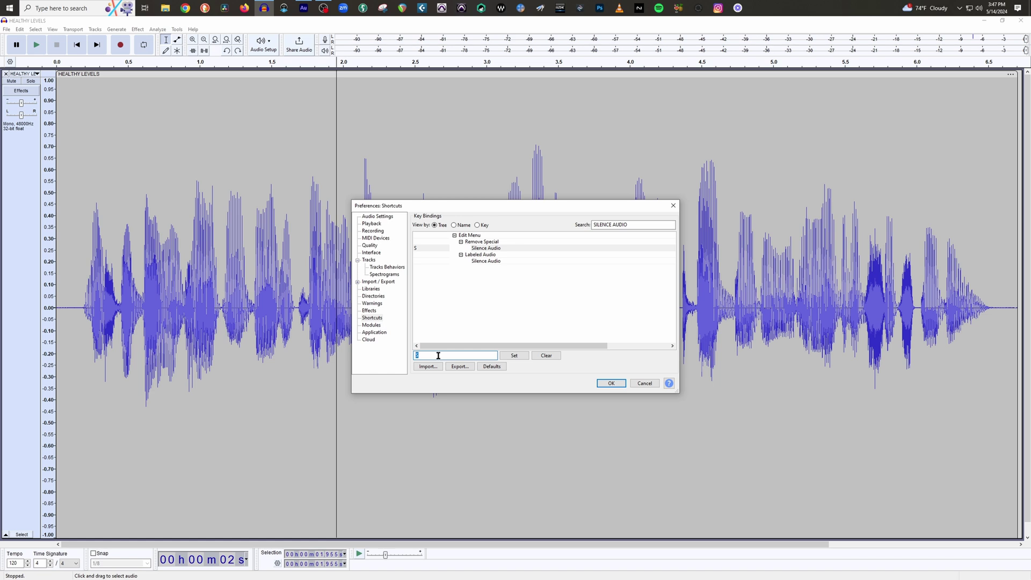
click(518, 357)
click(601, 381)
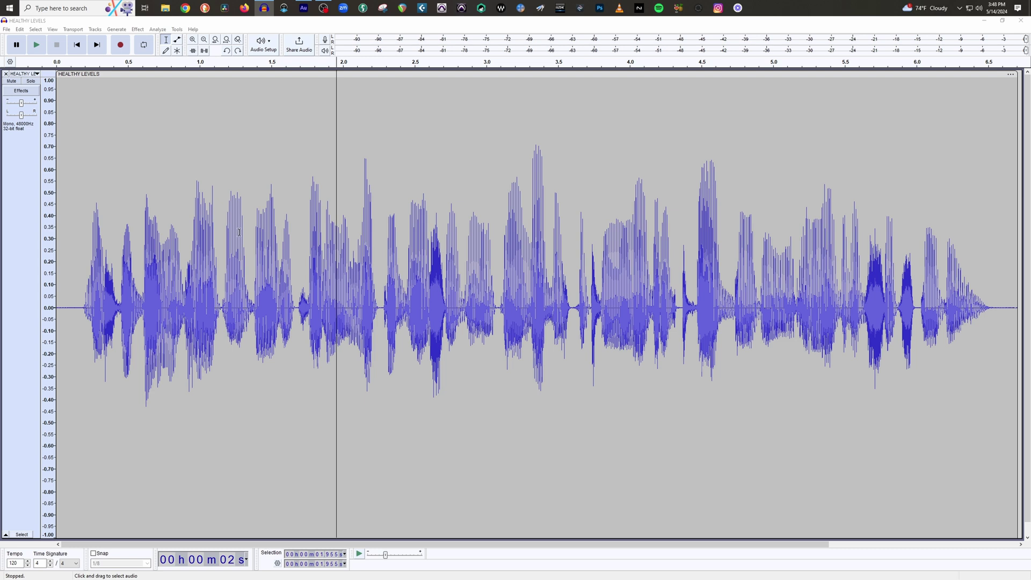
Step: Silence five stretches of the clip: about 1.2–2.1 s, 2.4–3.0 s, 3.3–4.1 s, 4.4–5.3 s and 5.8–6.4 s
drag(231, 231, 822, 257)
key(ctrl+l)
key(ctrl+l)
key(ctrl+l)
key(ctrl+l)
drag(888, 258, 975, 260)
key(ctrl+l)
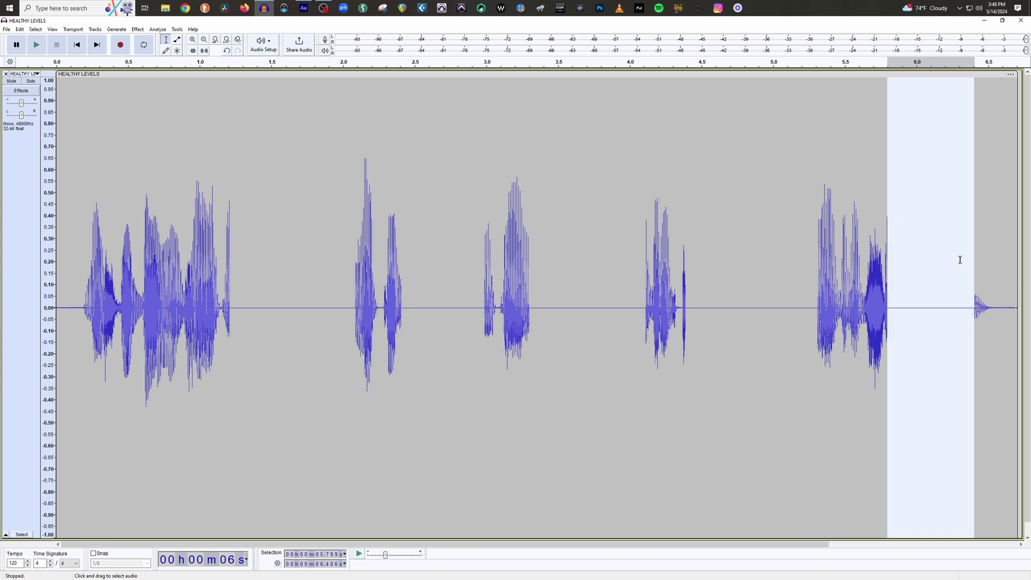
click(775, 246)
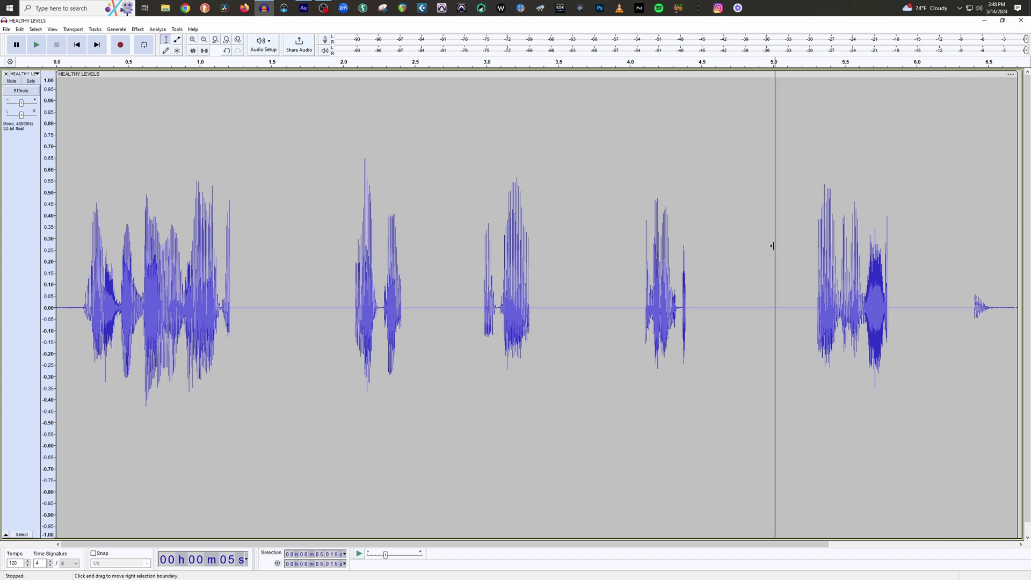